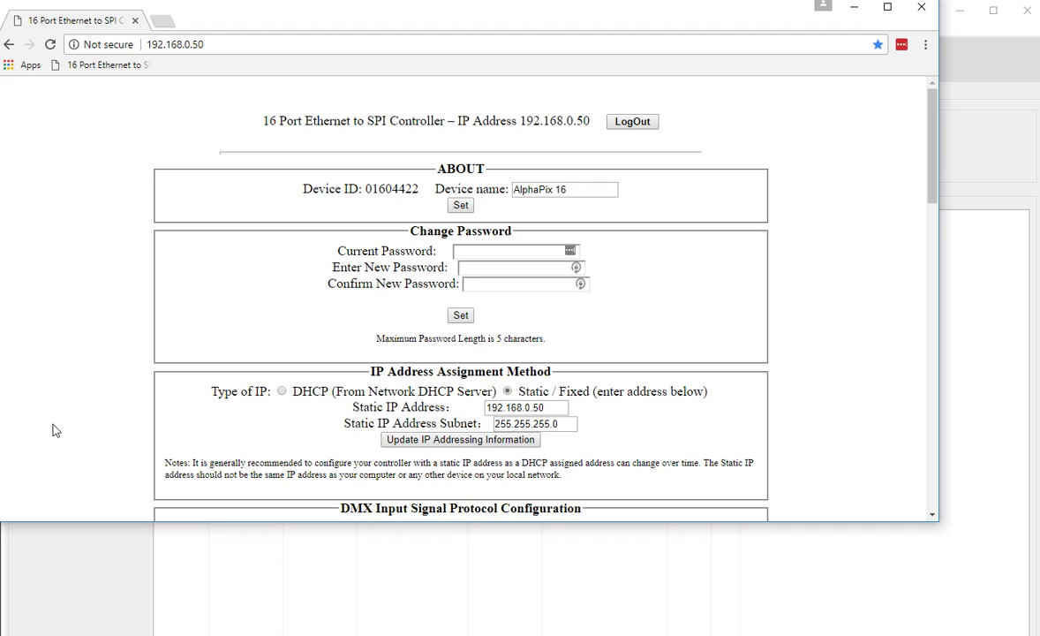
# - Examine the controller page's IP address, the DMX start universes of SPI Outputs 1 to 16, and the pixel chip color order options
pyautogui.click(234, 43)
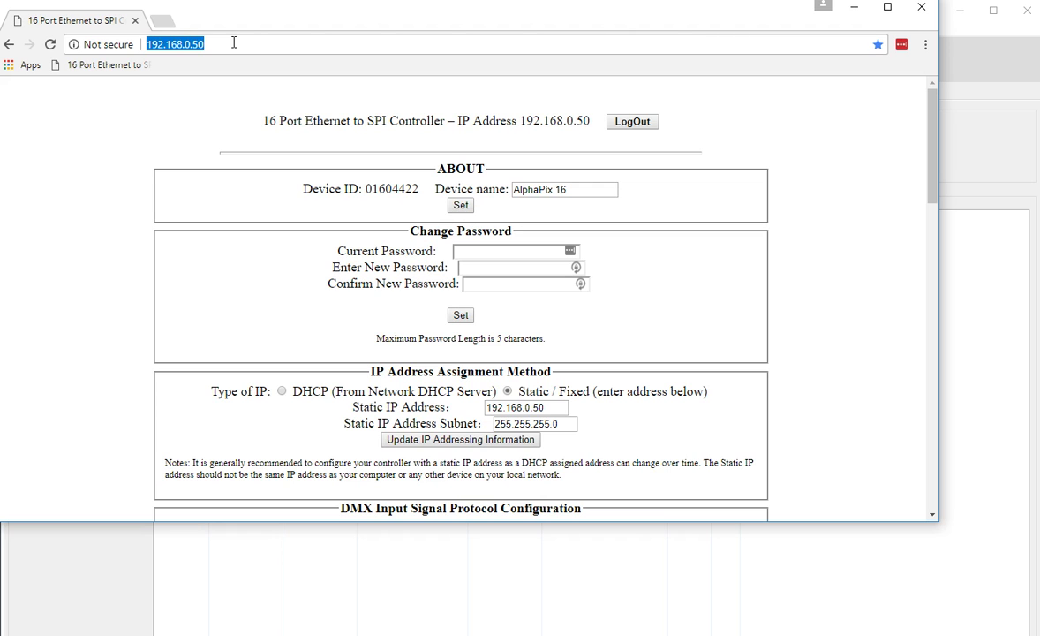
pyautogui.scroll(-5, 244, 302)
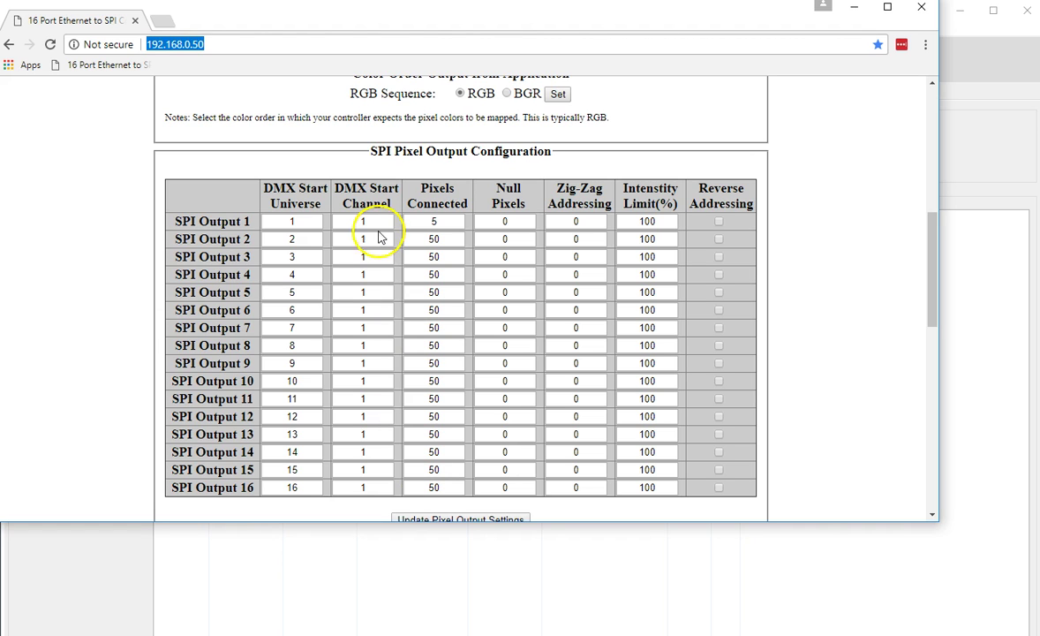
pyautogui.doubleClick(300, 222)
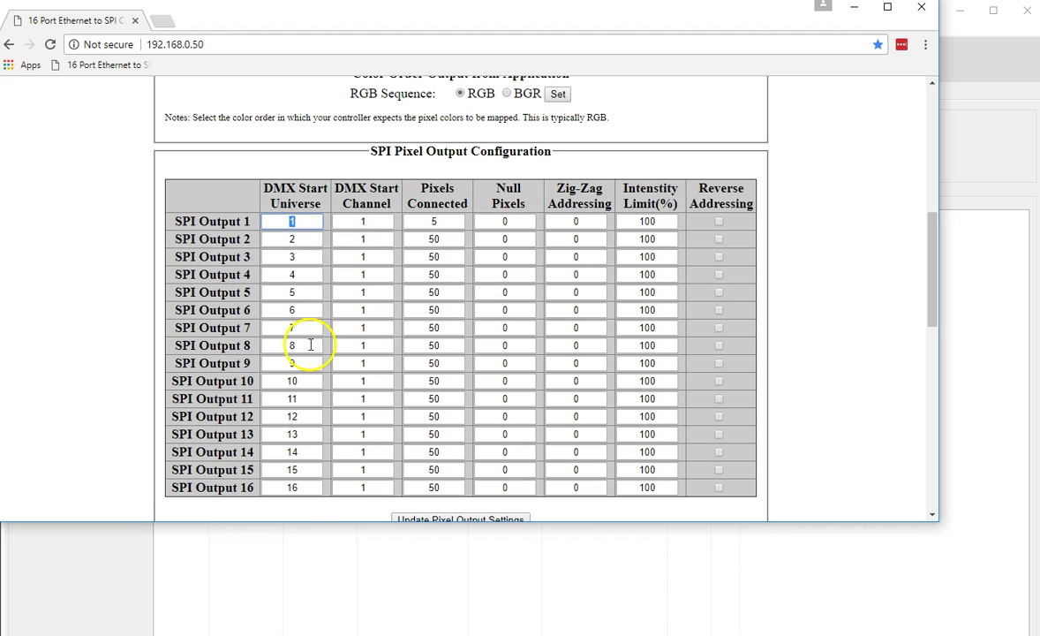
pyautogui.doubleClick(304, 487)
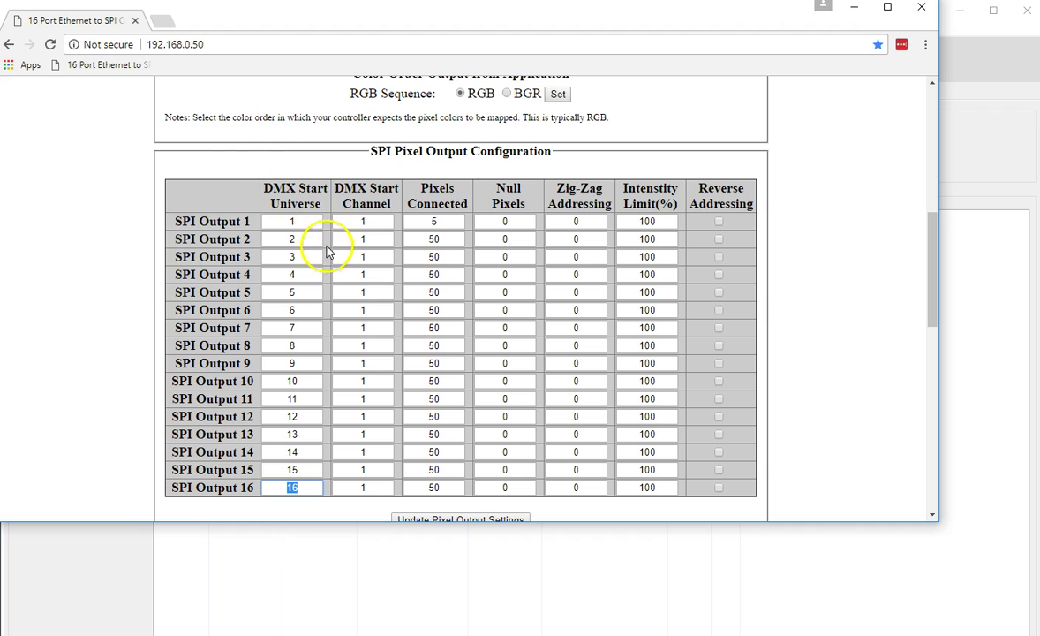
pyautogui.doubleClick(294, 222)
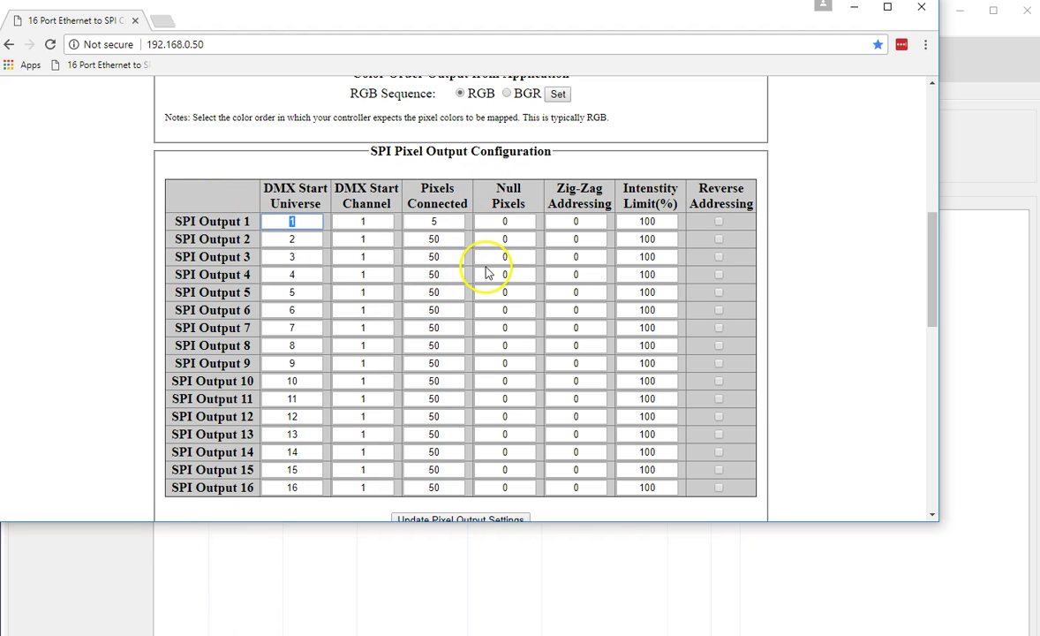
pyautogui.scroll(-7, 485, 274)
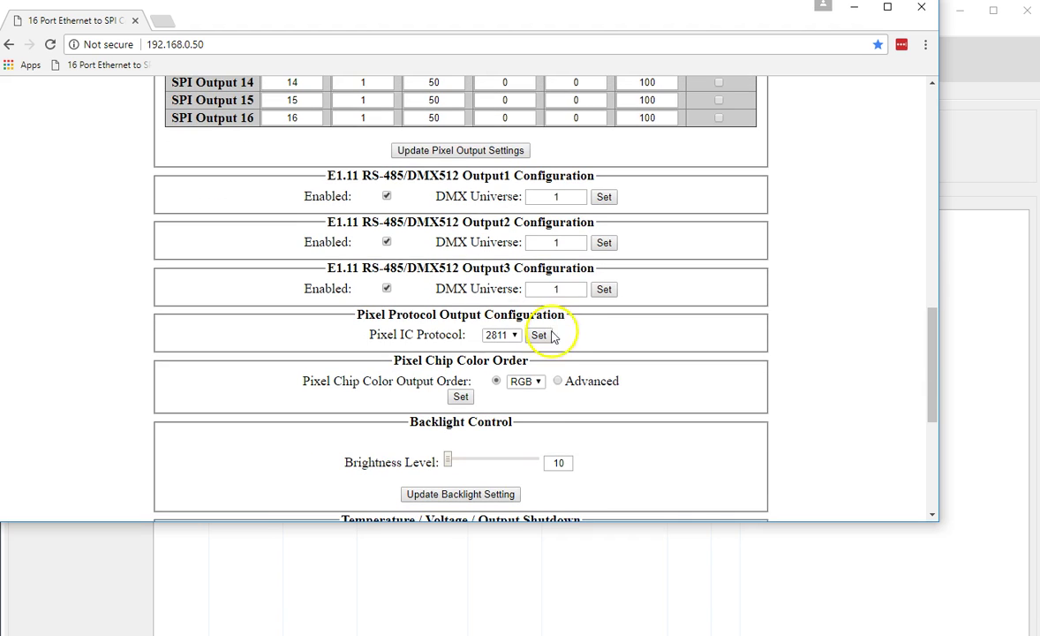
pyautogui.click(536, 383)
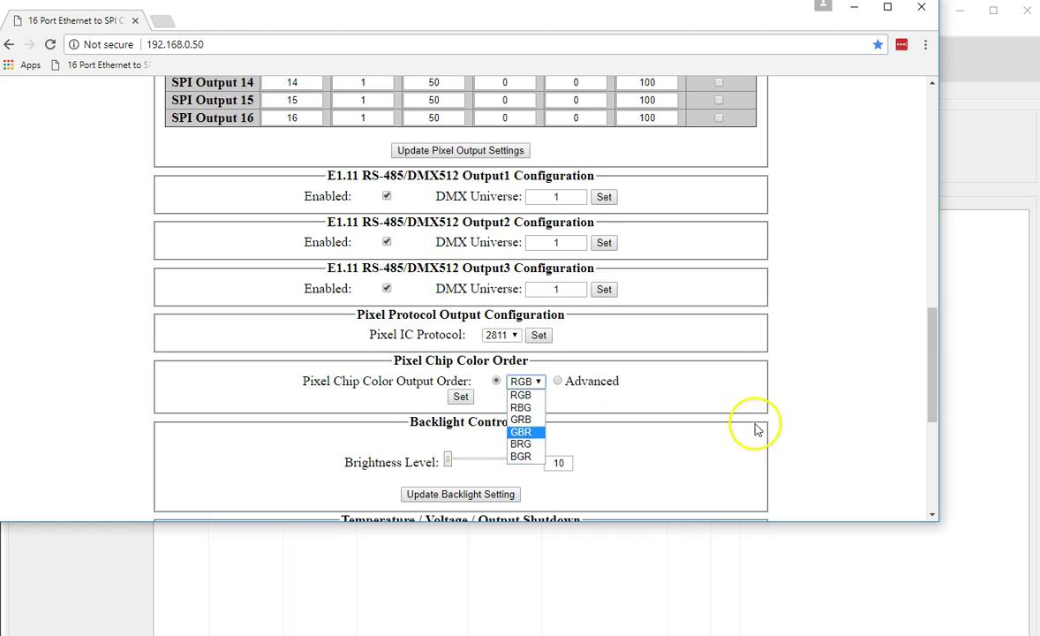
# - Switch to xLights and start a new E1.31 network using Unicast with IP address 192.168.0.50
pyautogui.click(954, 358)
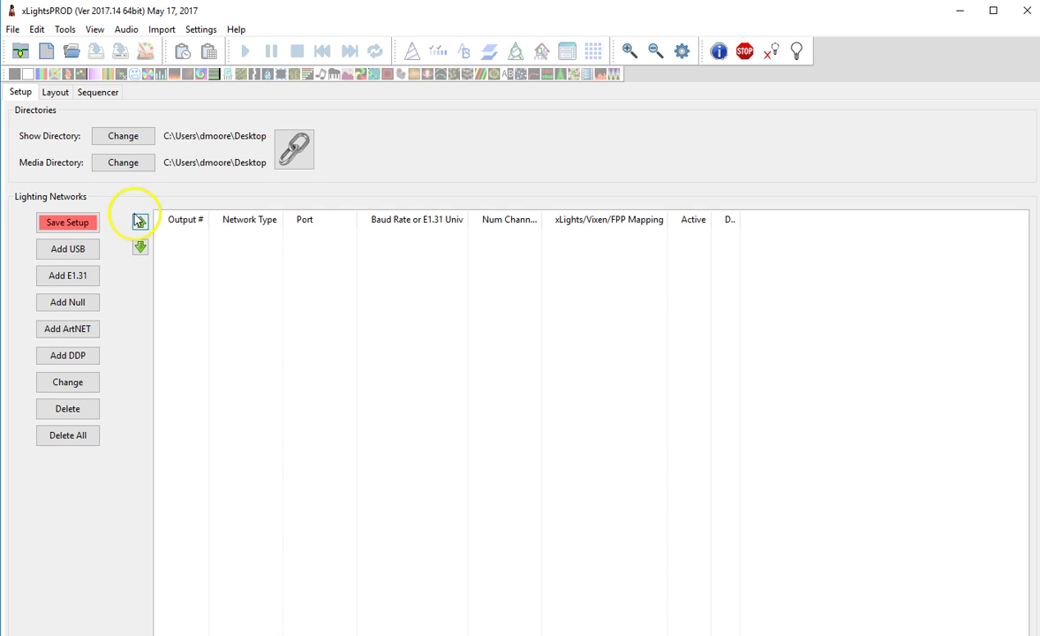
pyautogui.click(71, 279)
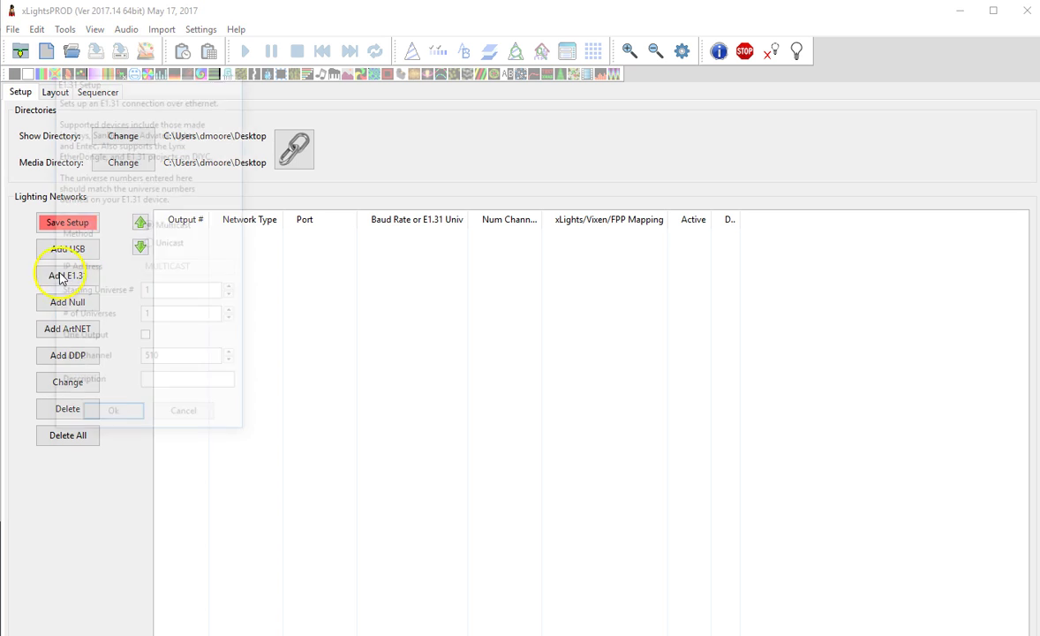
pyautogui.click(162, 245)
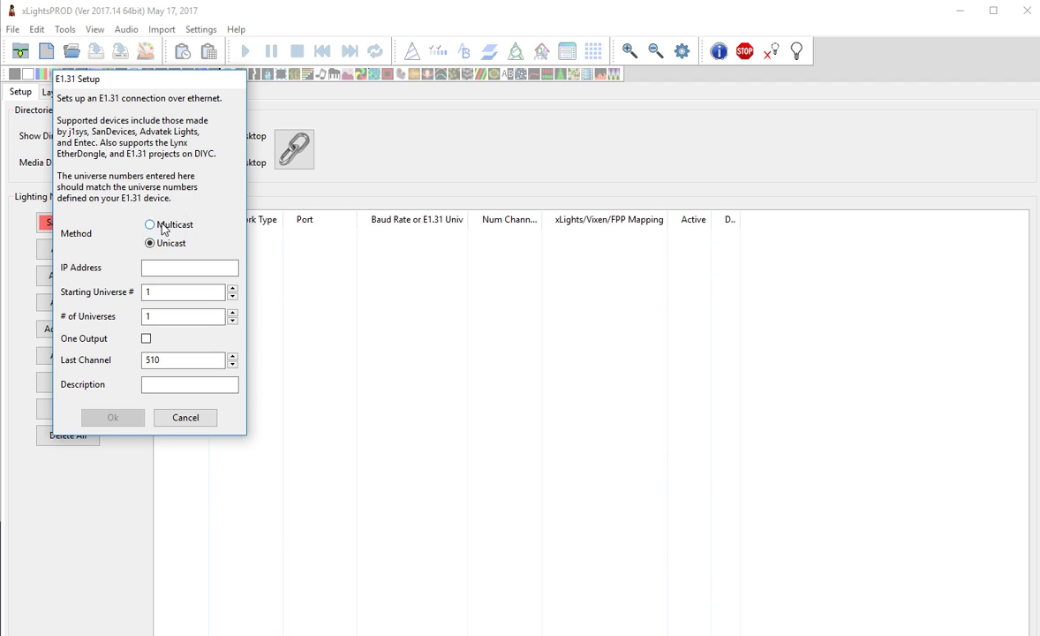
pyautogui.click(174, 268)
pyautogui.write('192.168.0.50')
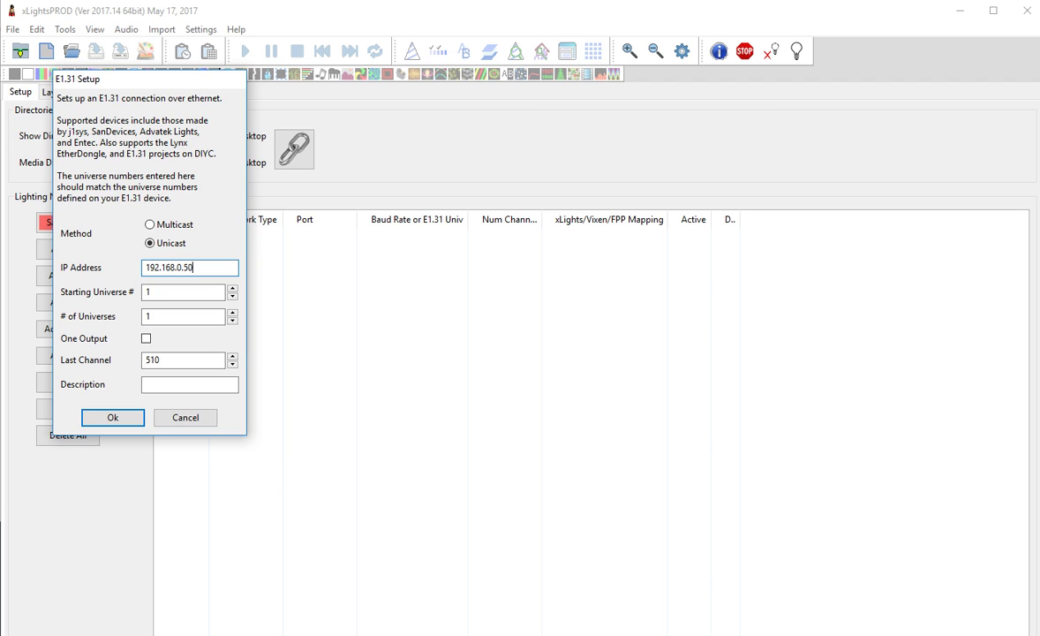
# - Keep starting universe 1 for the E1.31 network, and set 16 universes with 150 as the last channel
pyautogui.click(205, 291)
pyautogui.moveTo(204, 289); pyautogui.dragTo(123, 287)
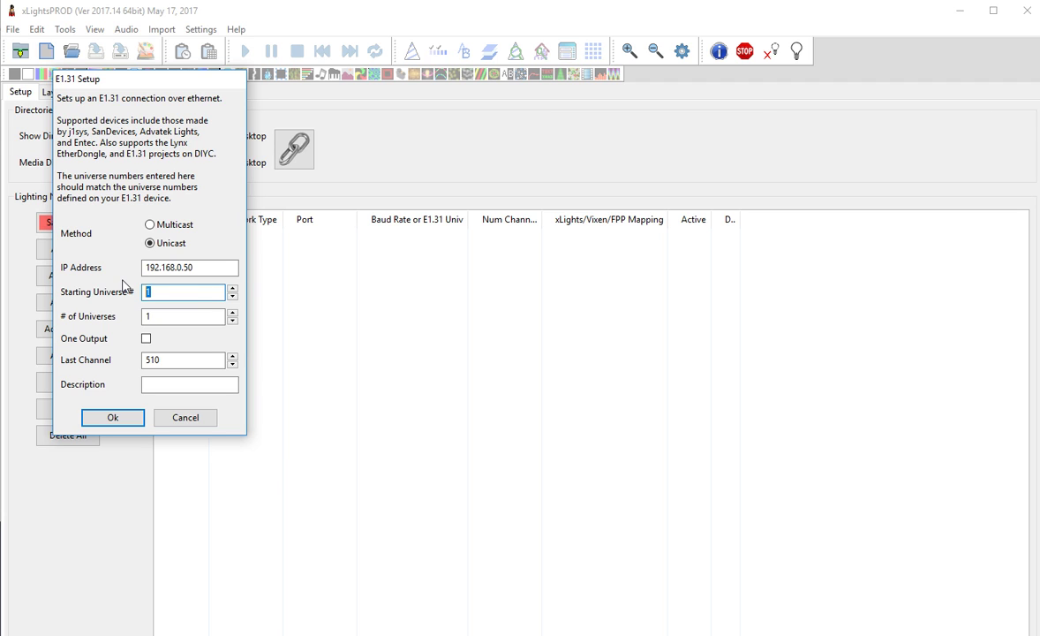
pyautogui.click(178, 322)
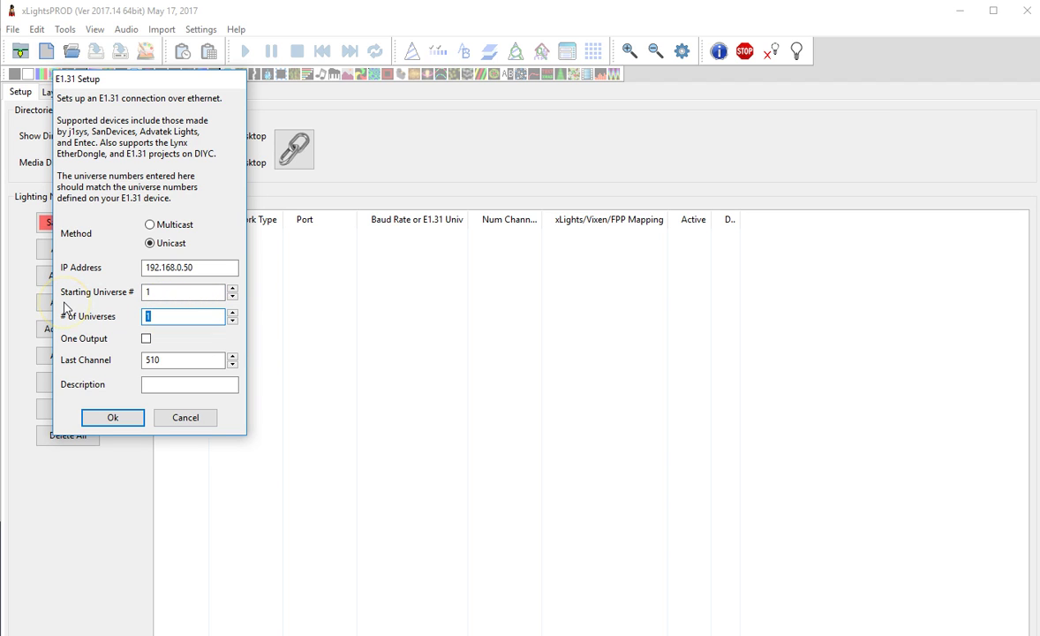
pyautogui.write('16')
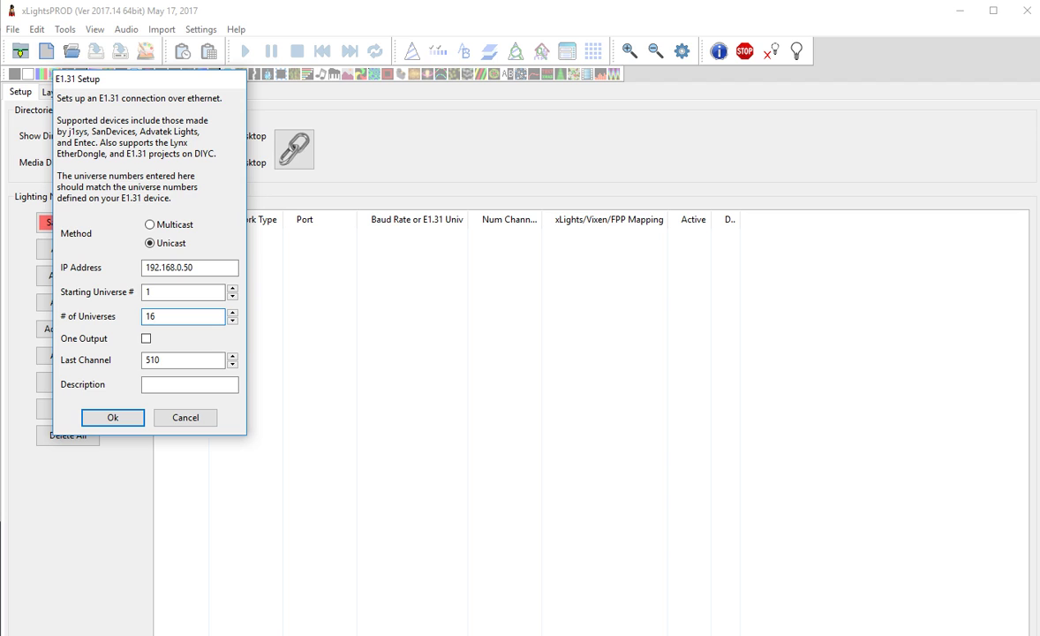
pyautogui.click(193, 360)
pyautogui.write('150')
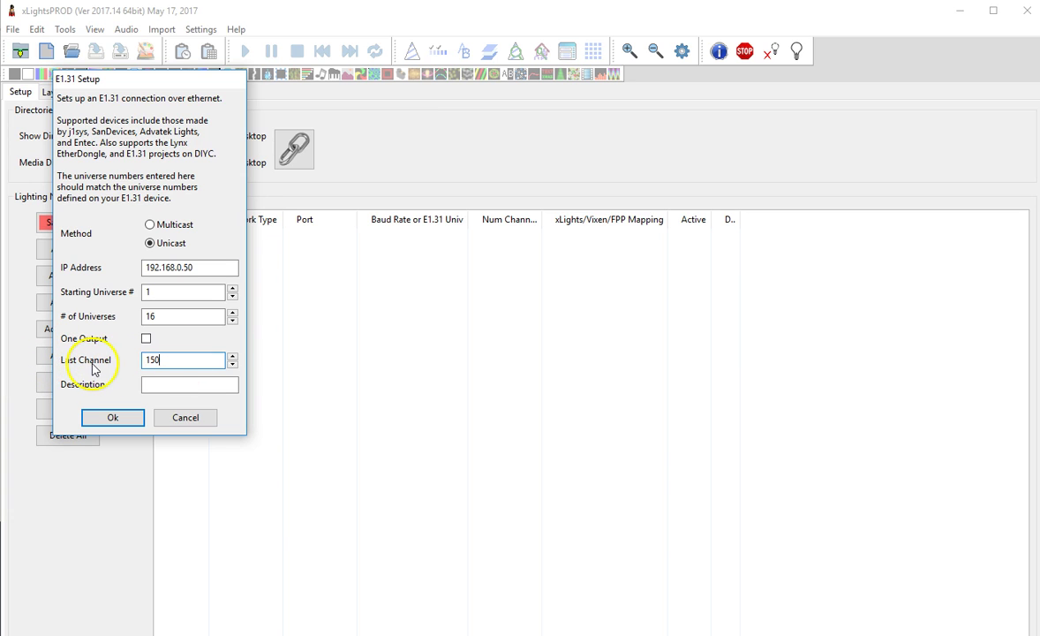
# - Switch to the controller's web page, set SPI Output 1 to 50 connected pixels, and update the pixel output settings
pyautogui.hotkey('alt', 'Tab')
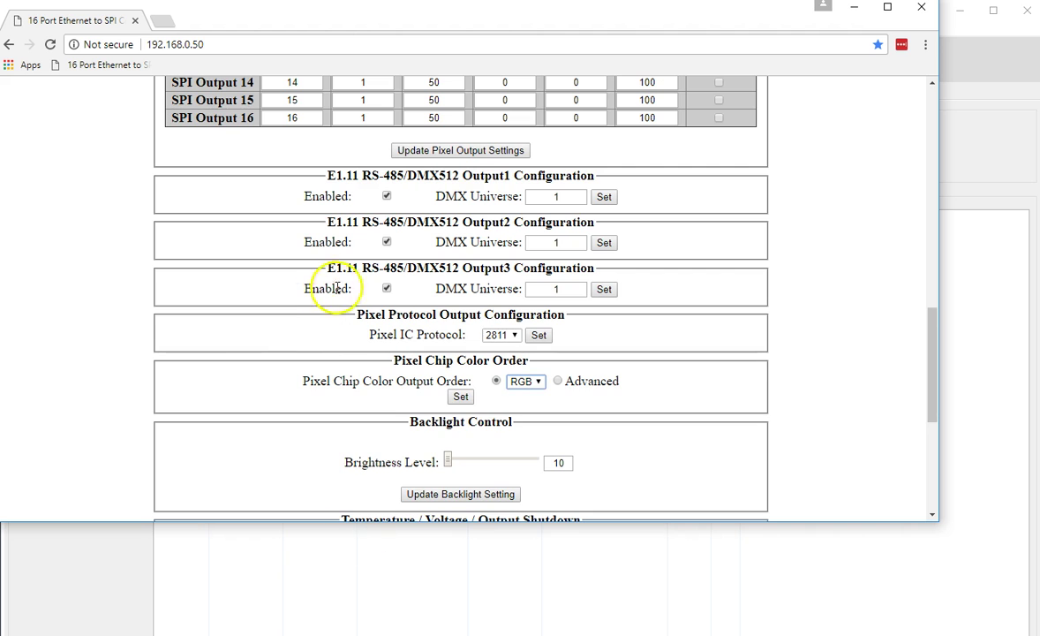
pyautogui.scroll(5, 274, 284)
pyautogui.click(440, 183)
pyautogui.write('0')
pyautogui.click(464, 481)
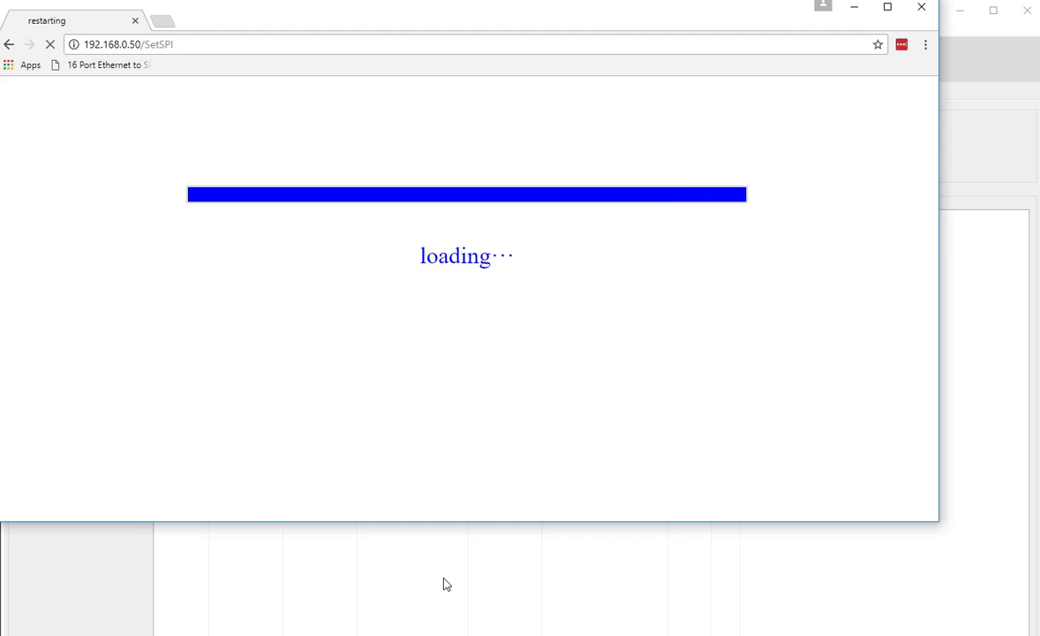
pyautogui.scroll(-5, 336, 267)
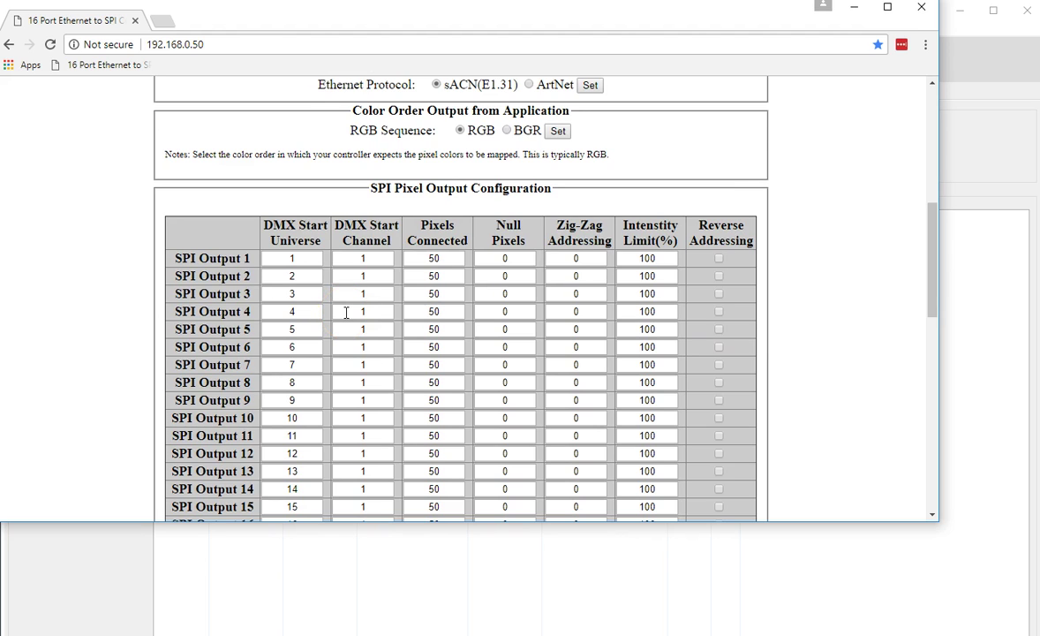
pyautogui.doubleClick(426, 257)
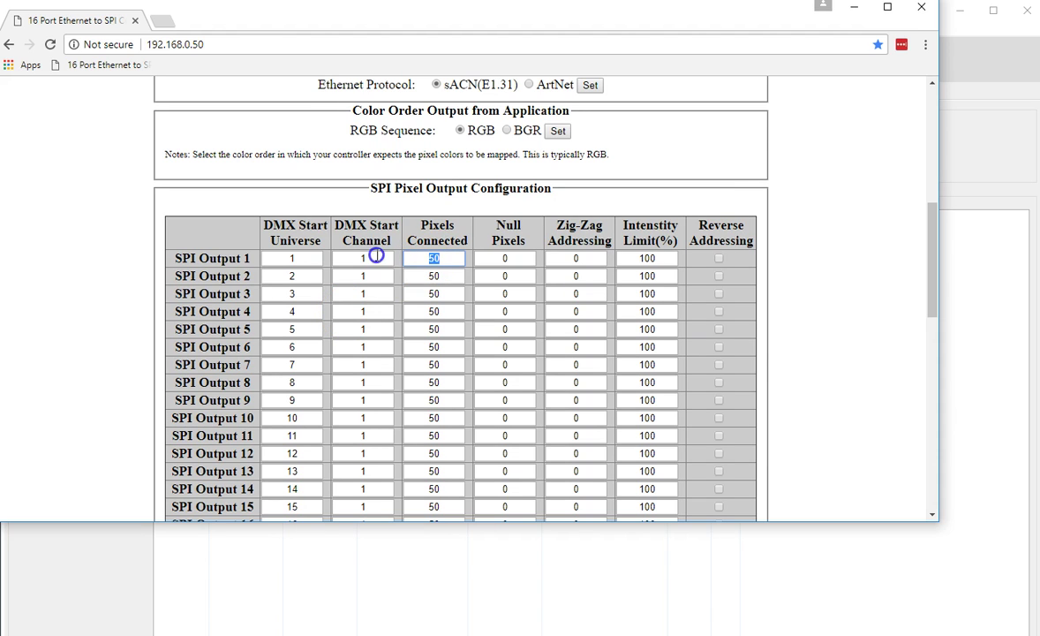
# - Return to xLights, describe the E1.31 network as "16 Output MegaTree", and add it to the lighting networks
pyautogui.click(472, 578)
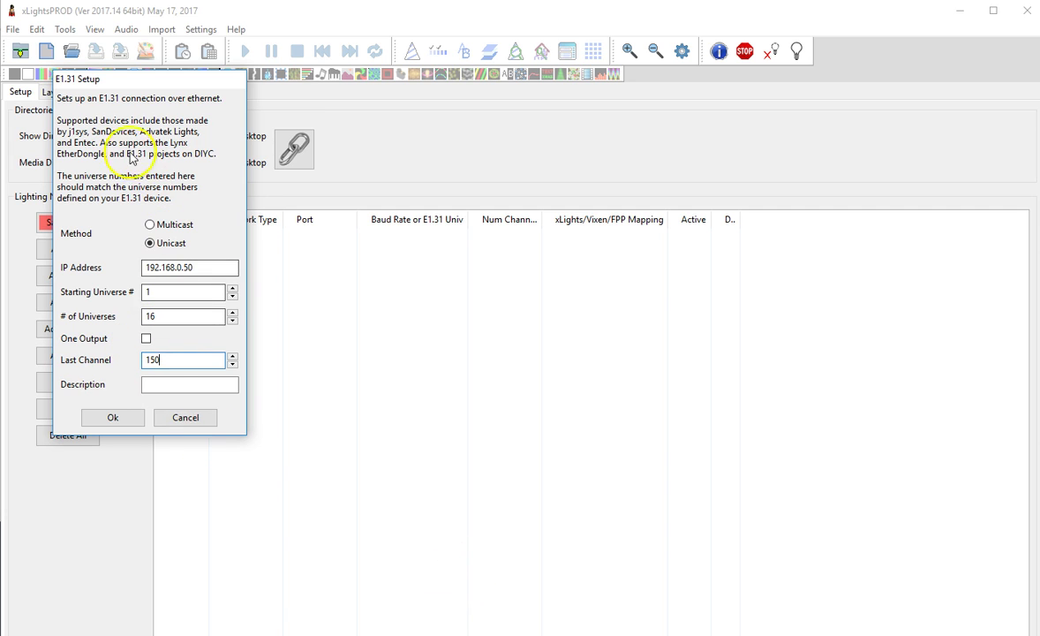
pyautogui.click(180, 382)
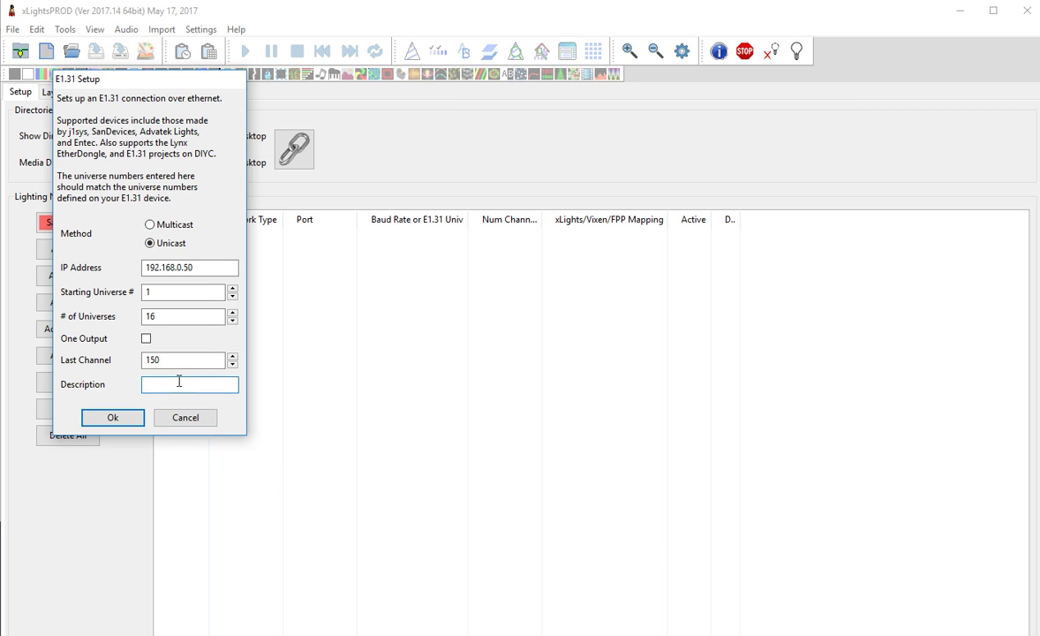
pyautogui.write('16 Output MegaTree')
pyautogui.click(112, 417)
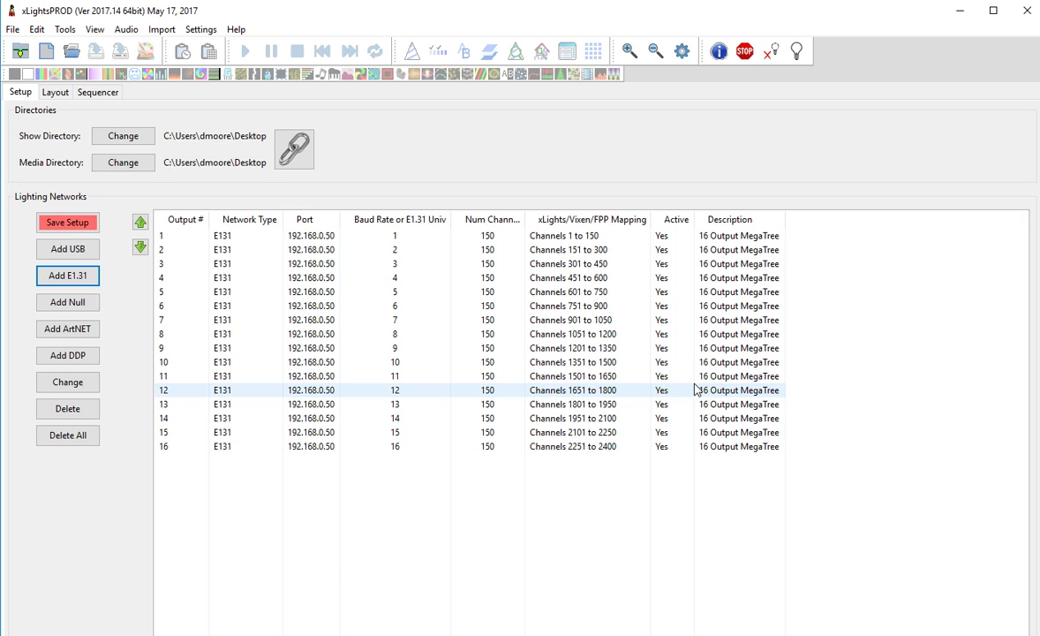
pyautogui.click(309, 341)
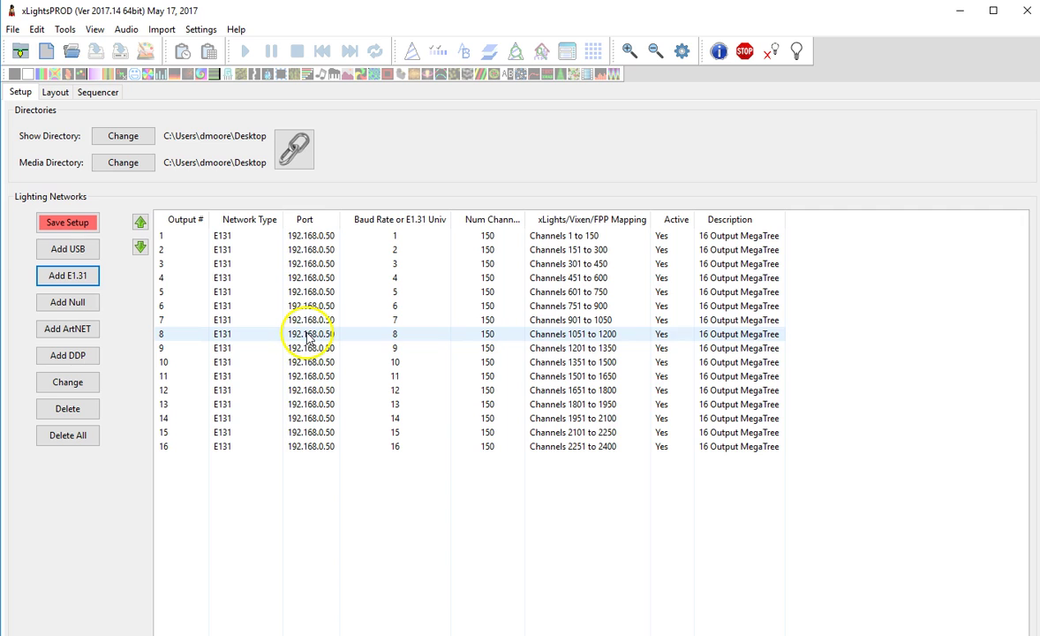
pyautogui.click(185, 494)
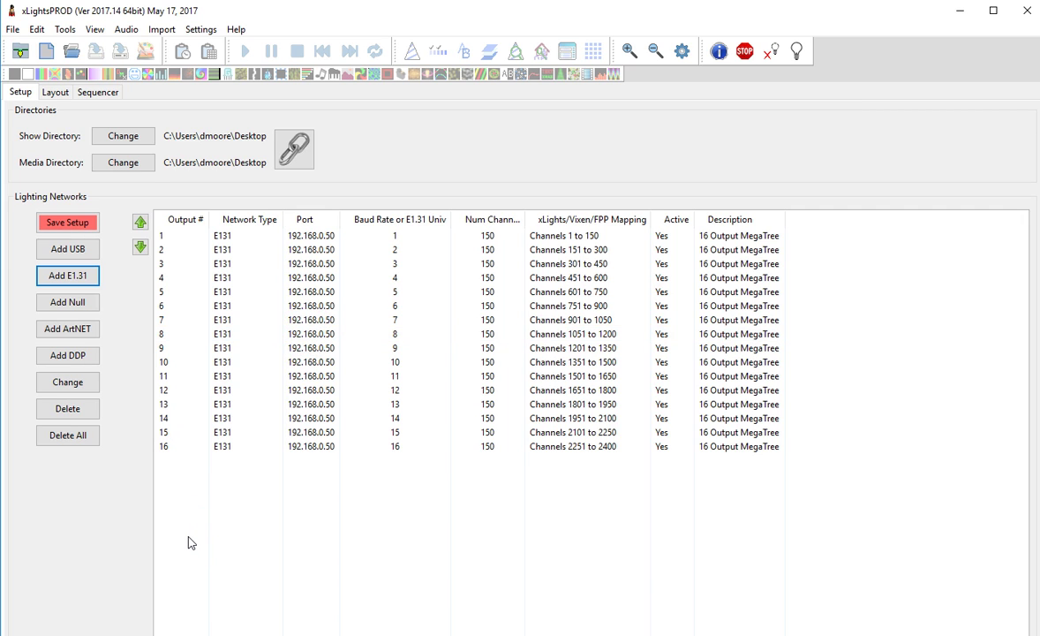